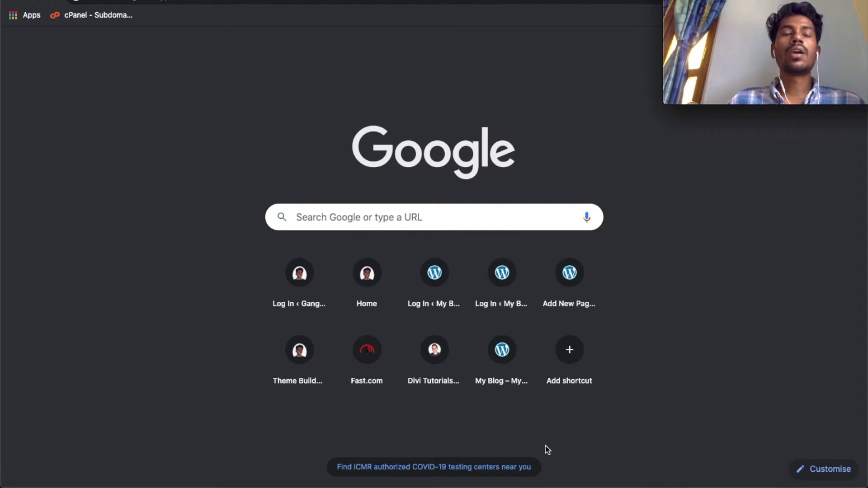
Load the site's wp-admin address in Chrome's address bar
left_click(207, 4)
type("word")
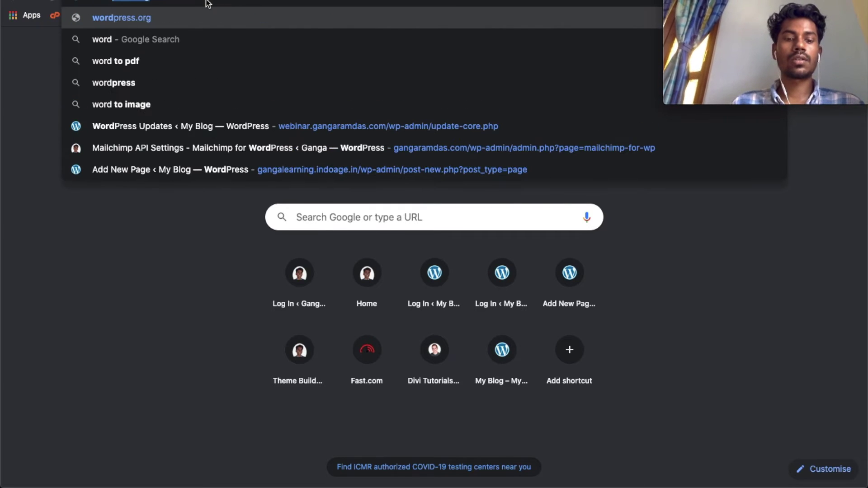
type("press.org")
key("super+a")
type("ganga")
key("super+a")
key("super+v")
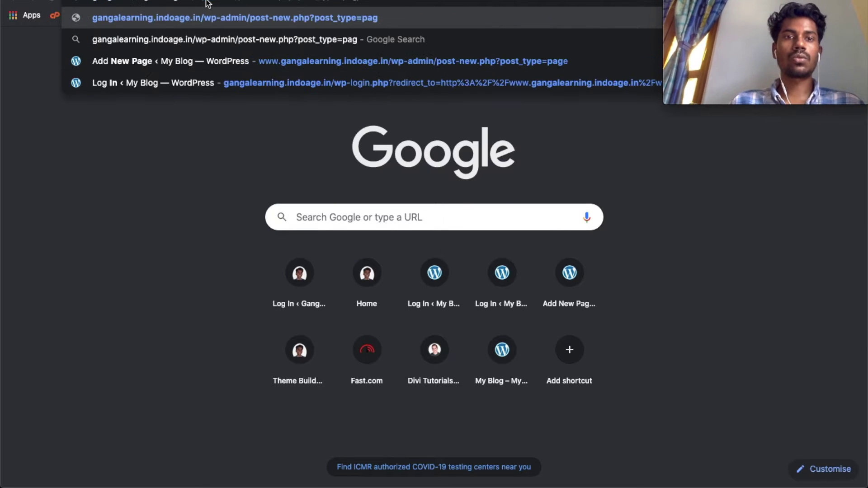
key("BackSpace")
key("BackSpace")
key("BackSpace")
key("BackSpace")
key("BackSpace")
key("BackSpace")
key("BackSpace")
key("BackSpace")
key("BackSpace")
key("BackSpace")
key("BackSpace")
key("BackSpace")
key("BackSpace")
key("BackSpace")
key("BackSpace")
key("BackSpace")
key("BackSpace")
key("BackSpace")
key("BackSpace")
key("BackSpace")
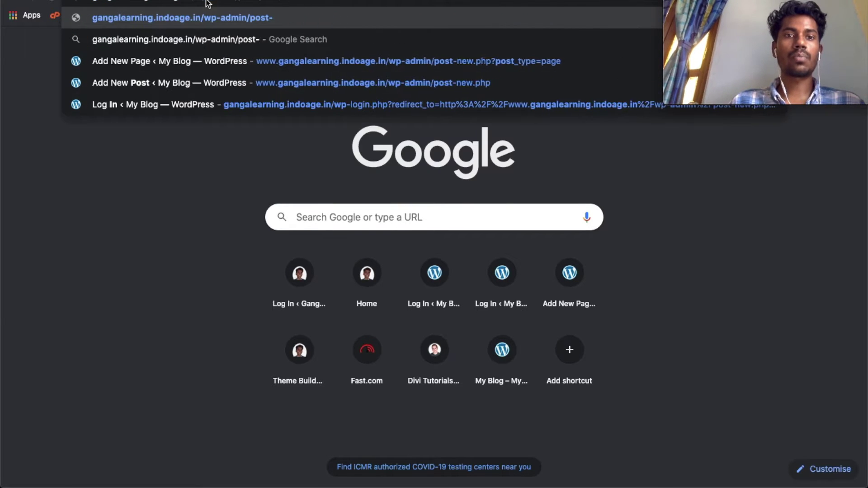
key("BackSpace")
key("BackSpace")
key("BackSpace")
key("BackSpace")
key("BackSpace")
key("Return")
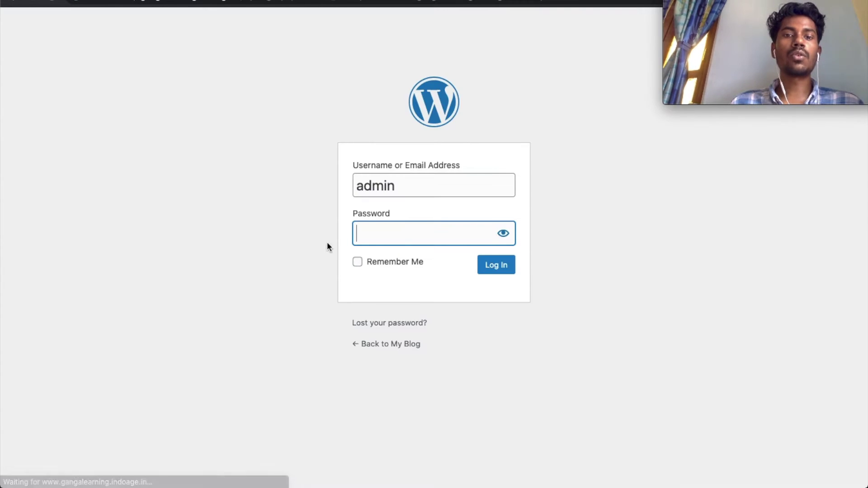
Log in to WordPress using the saved account password
left_click(379, 241)
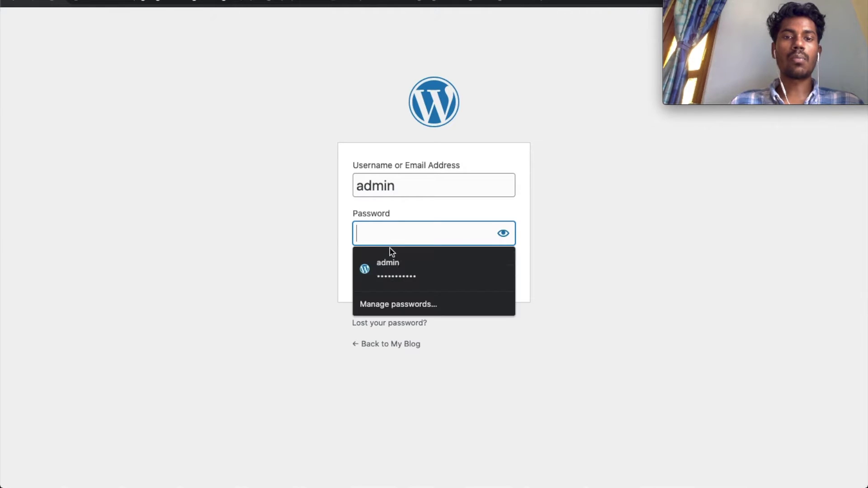
left_click(401, 264)
left_click(496, 270)
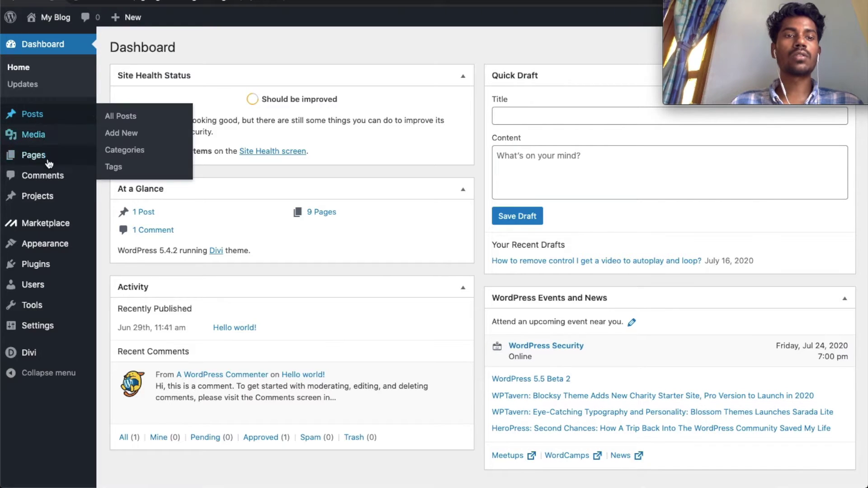
Create a new page via Pages > Add New in the admin sidebar
mouse_move(43, 161)
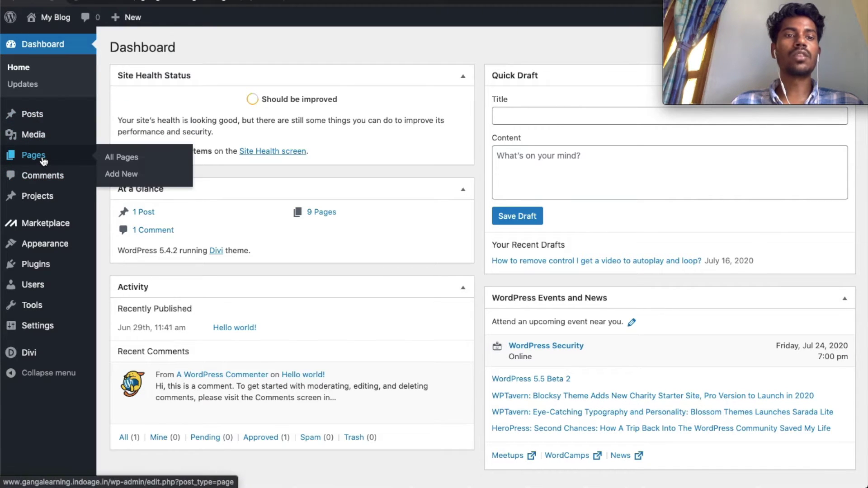
left_click(121, 176)
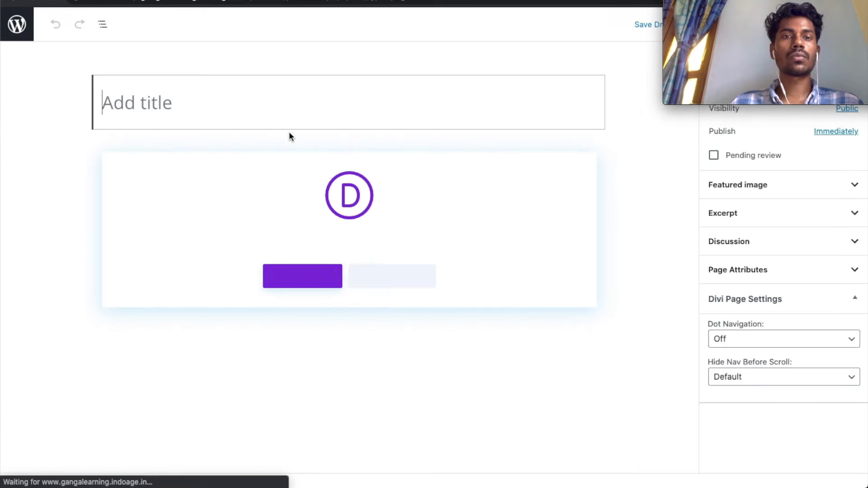
Enter the page title 'Video loop Divi' and switch to the Divi Builder
type("Video Vid")
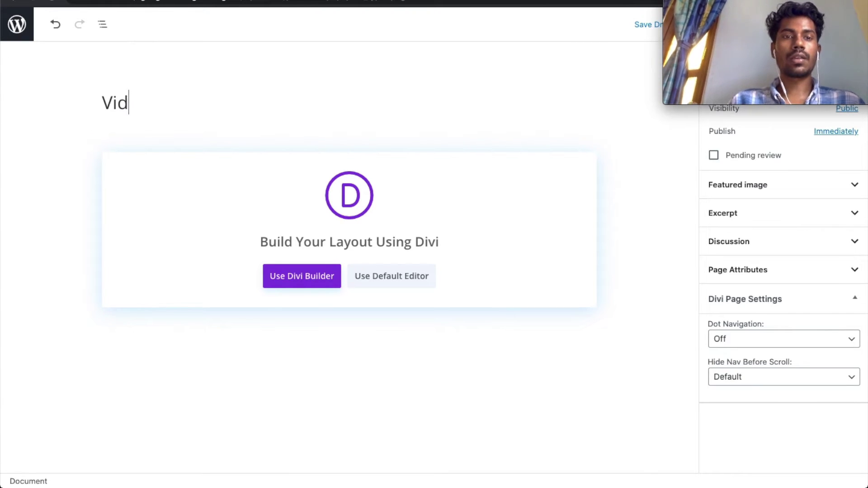
key("BackSpace")
key("BackSpace")
key("BackSpace")
type("look")
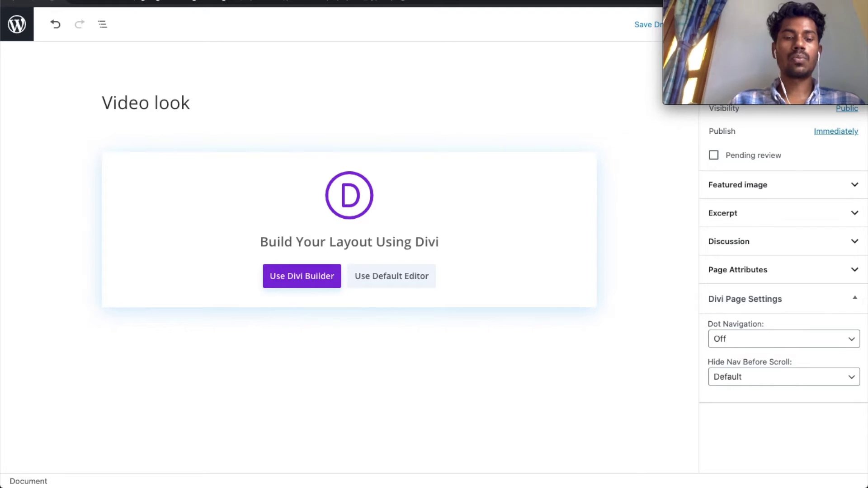
key("BackSpace")
type("p Divi")
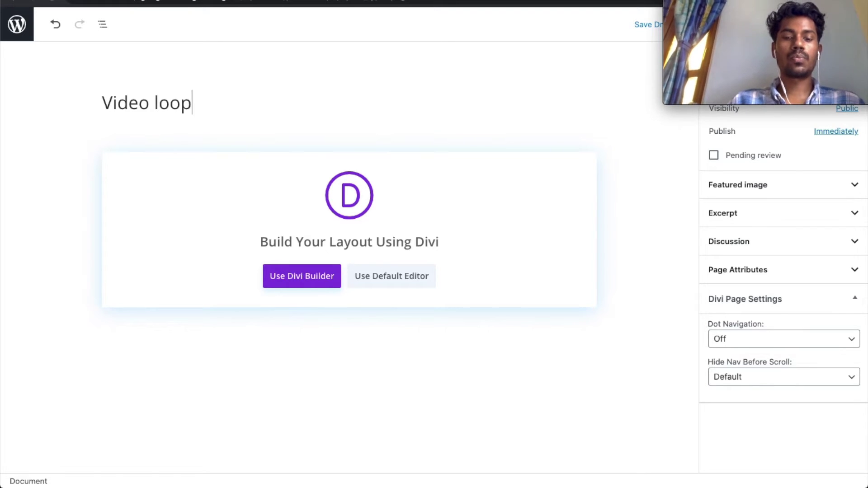
left_click(316, 284)
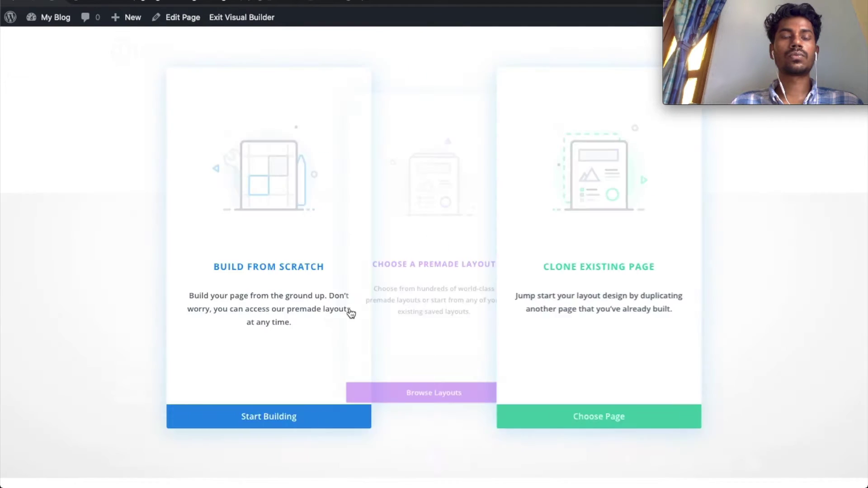
Start building with a one-column row and insert a Video module found by searching 'video'
left_click(308, 417)
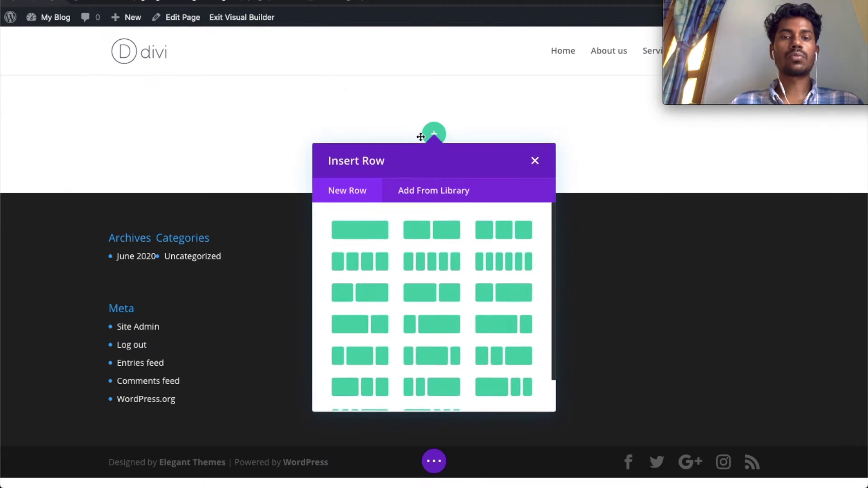
left_click(351, 229)
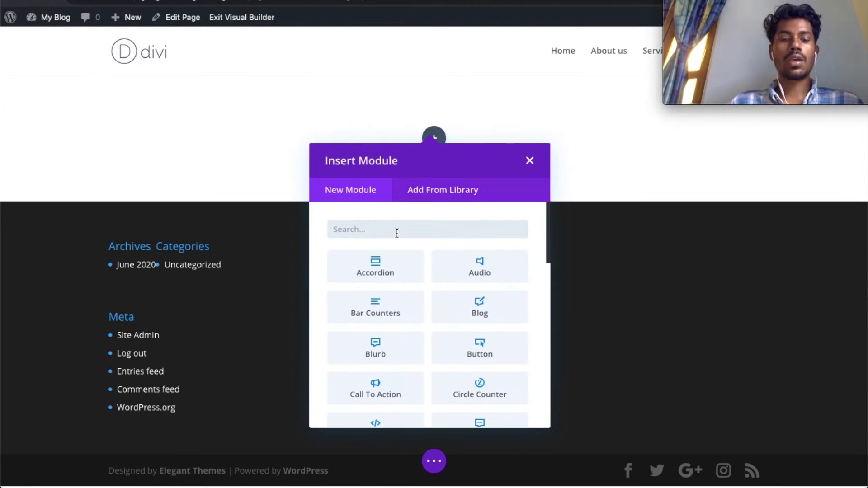
type("video")
left_click(399, 267)
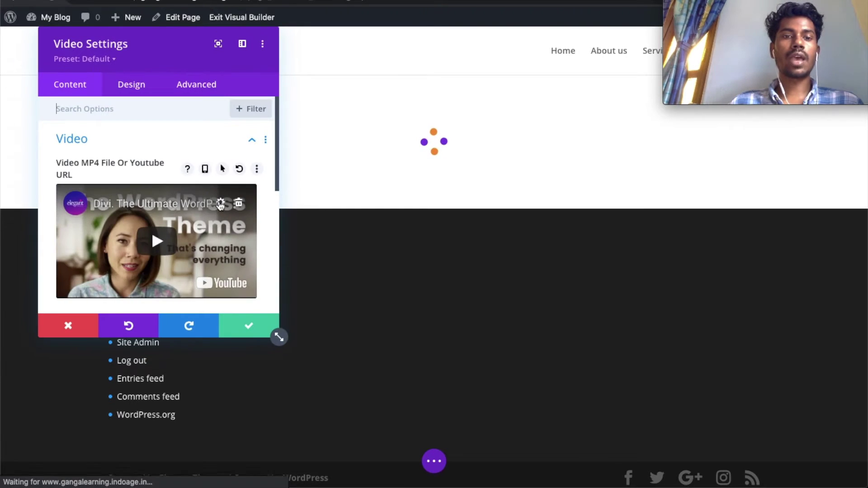
Replace the default YouTube clip with free-course-min-1.mp4 from the Media Library and save the module
left_click(220, 203)
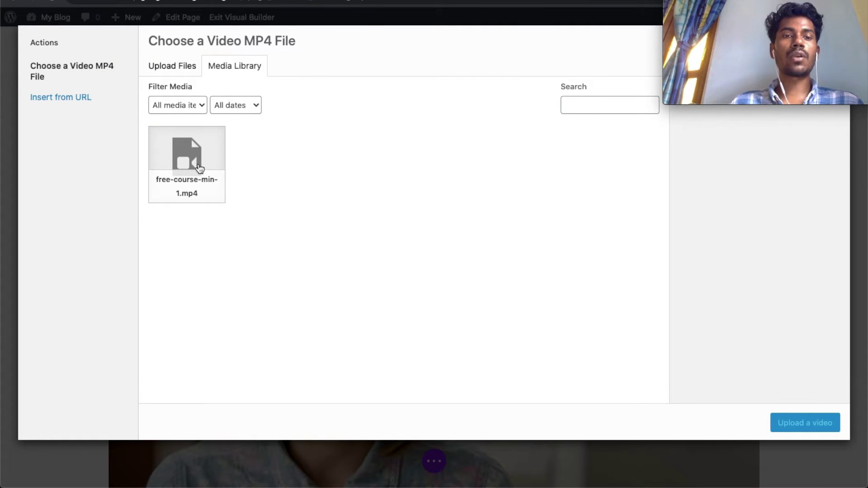
left_click(199, 169)
left_click(805, 423)
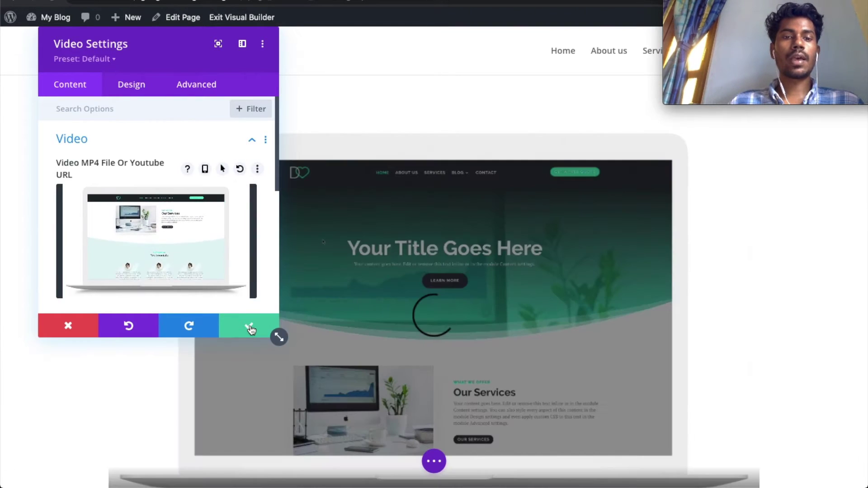
left_click(248, 325)
scroll(251, 326, "down", 3)
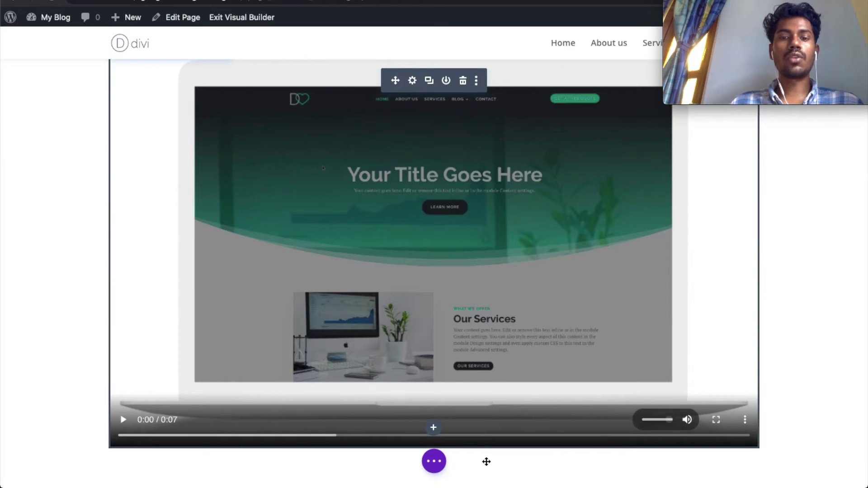
left_click(433, 463)
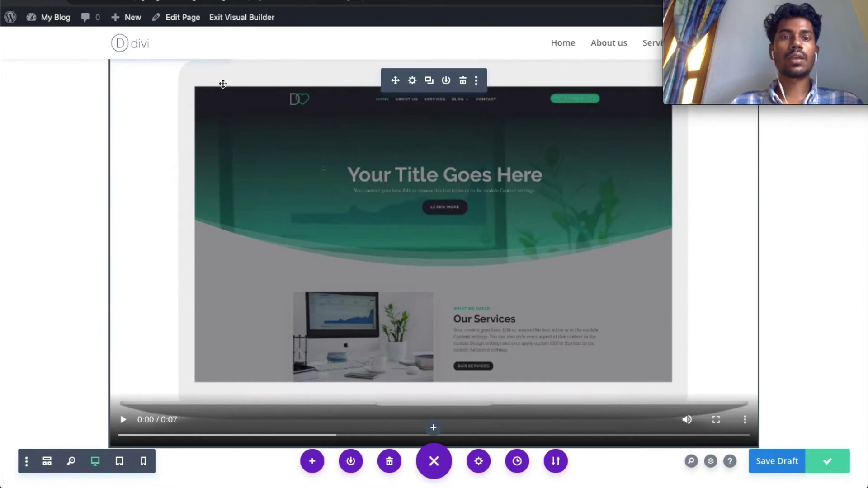
Save the page and leave the visual builder
left_click(244, 18)
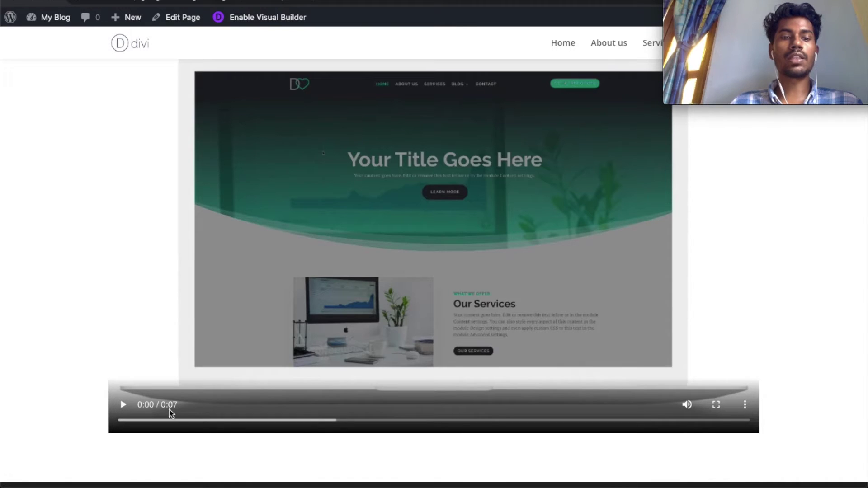
Check the MP4 video on the live page, then re-enable the Visual Builder
scroll(442, 271, "up", 1)
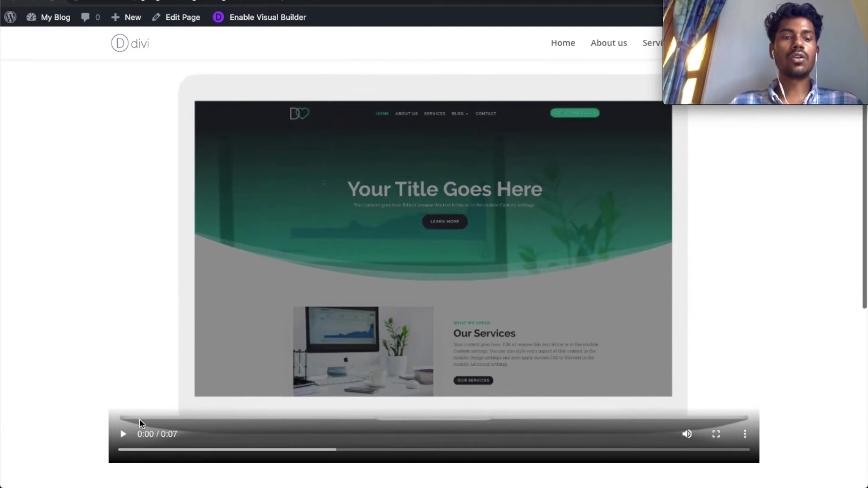
scroll(264, 362, "down", 2)
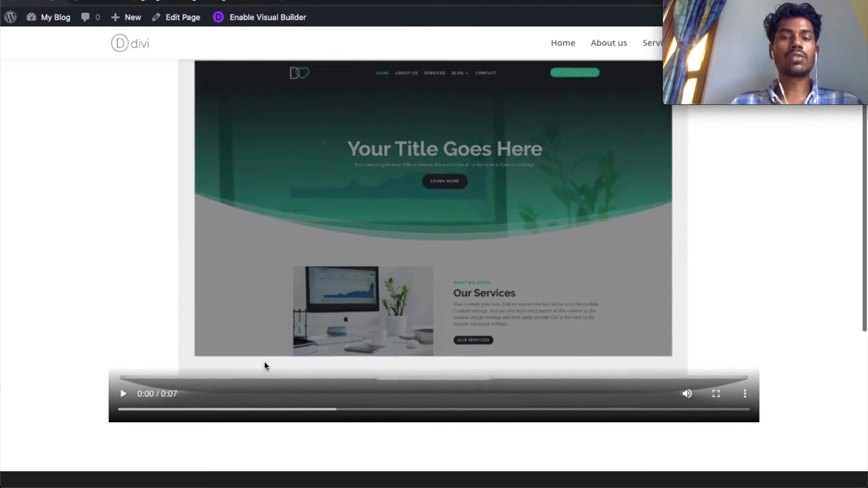
scroll(264, 364, "up", 1)
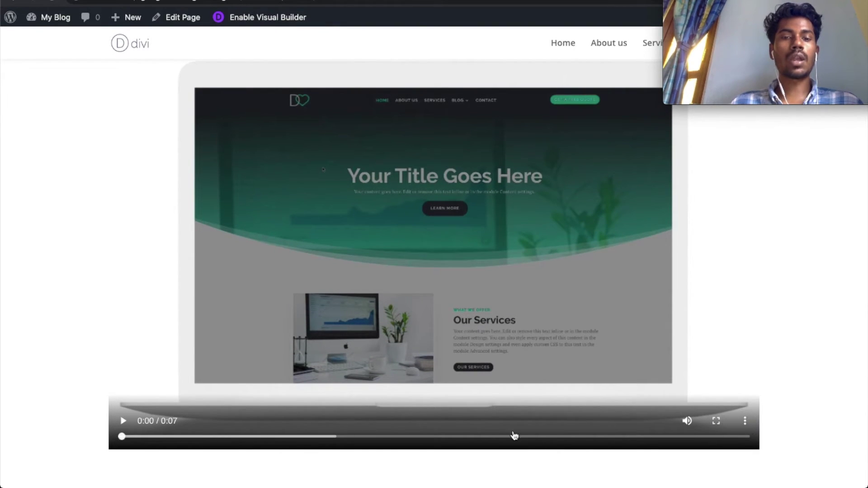
scroll(455, 379, "up", 1)
scroll(383, 339, "down", 2)
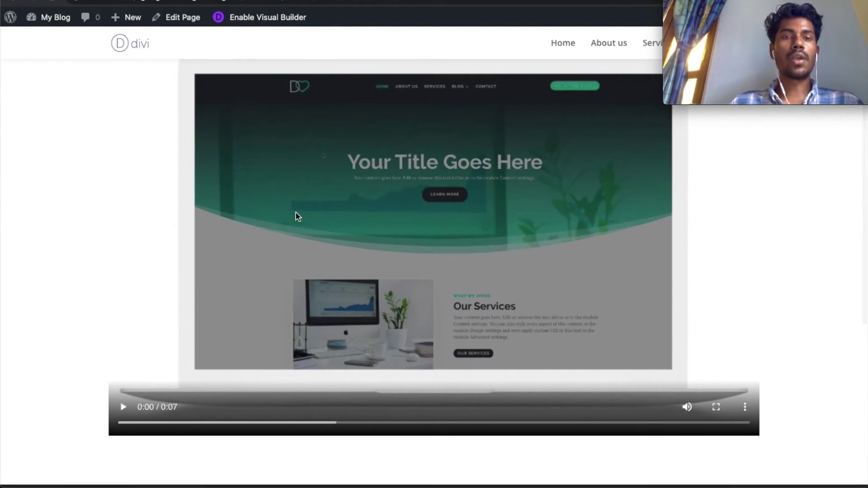
left_click(266, 28)
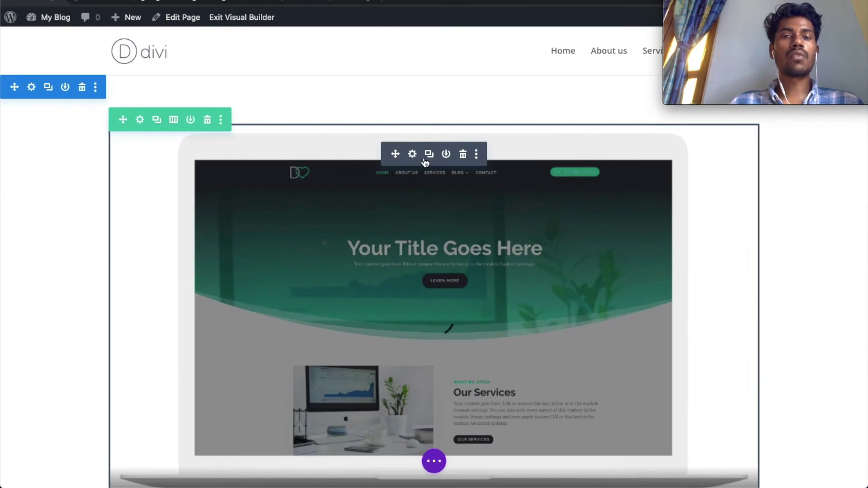
Give the video module the CSS Class ganga-video-autoplay under Advanced and save its settings
left_click(412, 154)
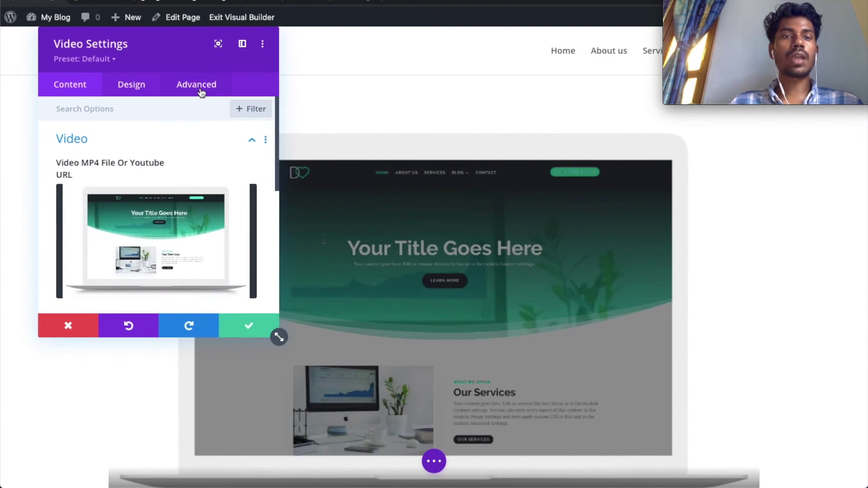
left_click(200, 88)
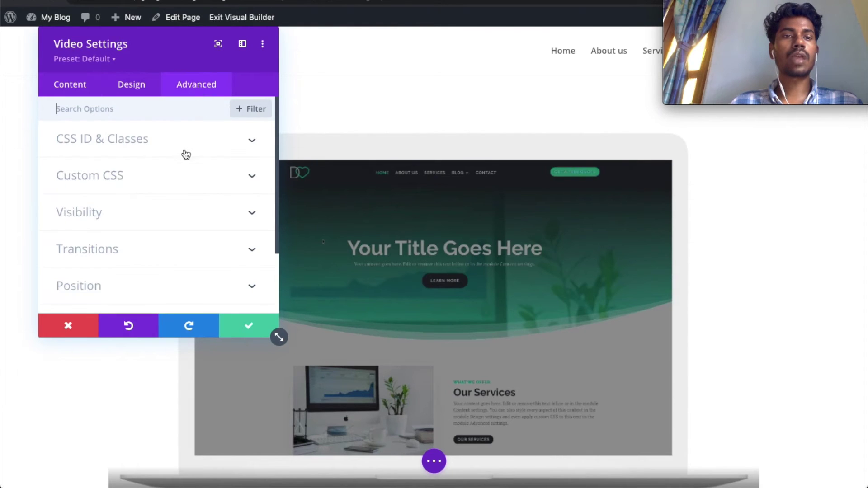
left_click(149, 144)
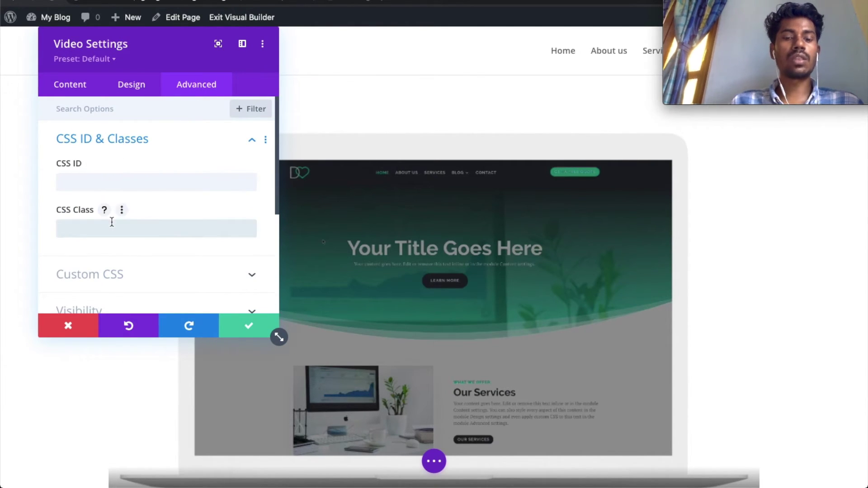
type("ganga")
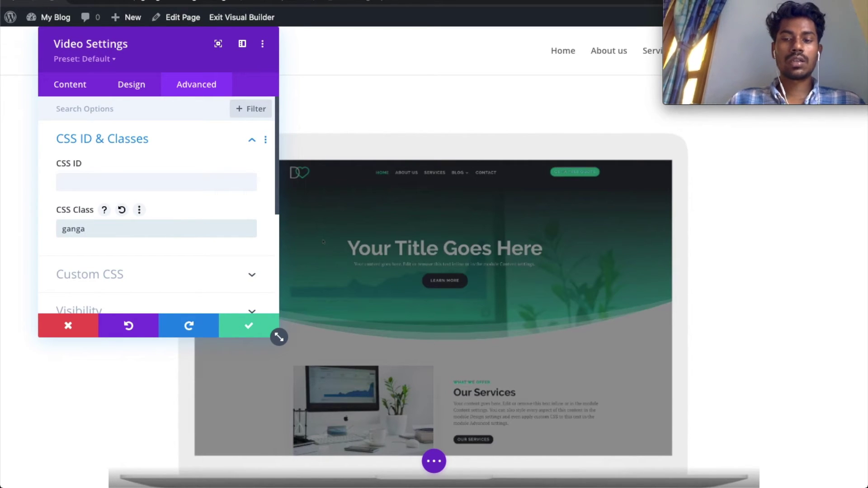
type("-video-autoplay")
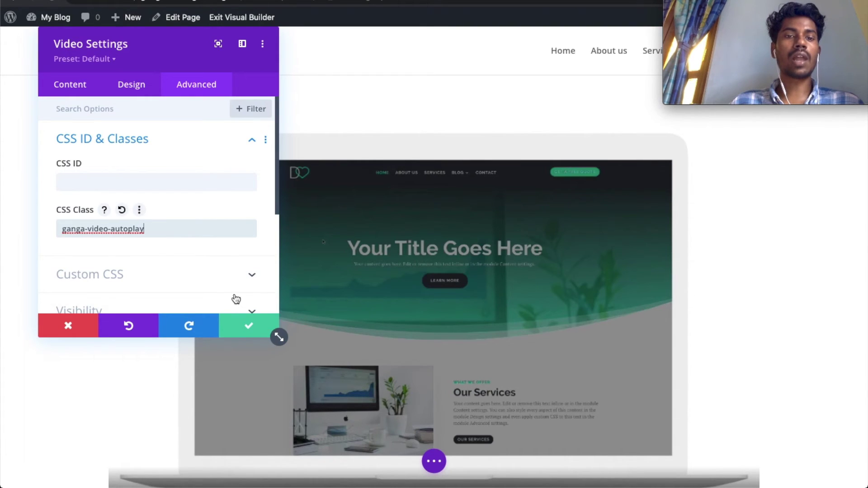
left_click(250, 326)
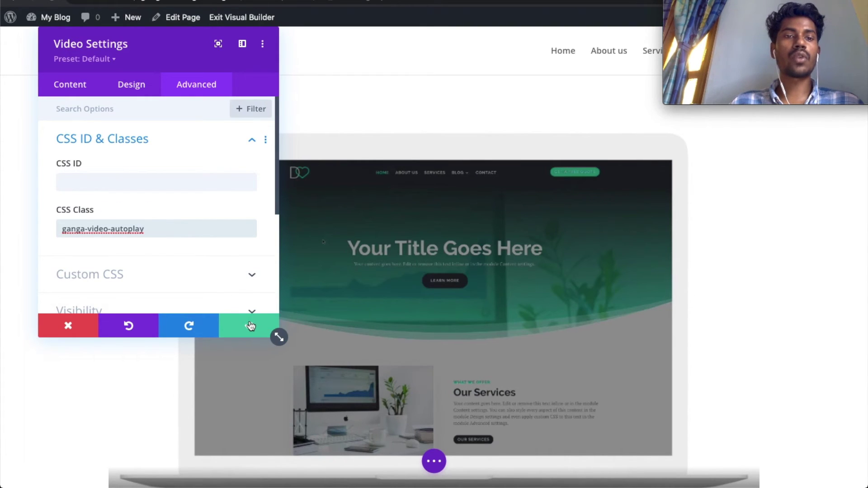
Save the page, exit the Visual Builder, and select all of the prepared header script
left_click(434, 461)
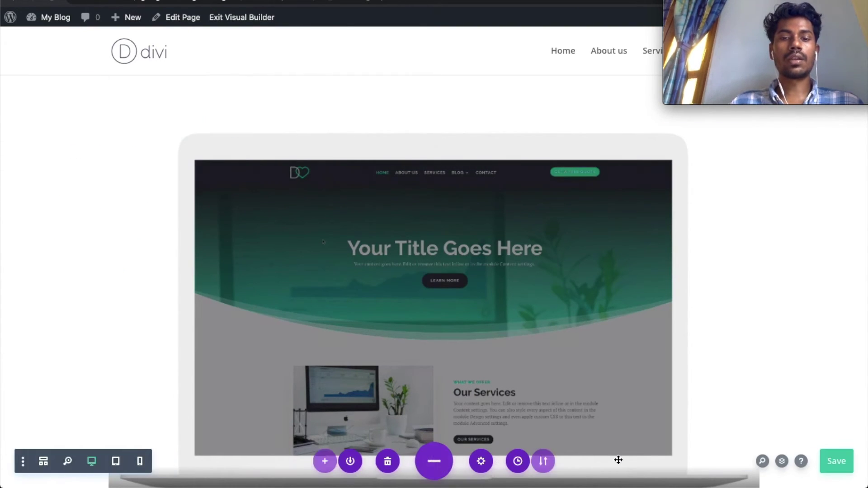
left_click(836, 461)
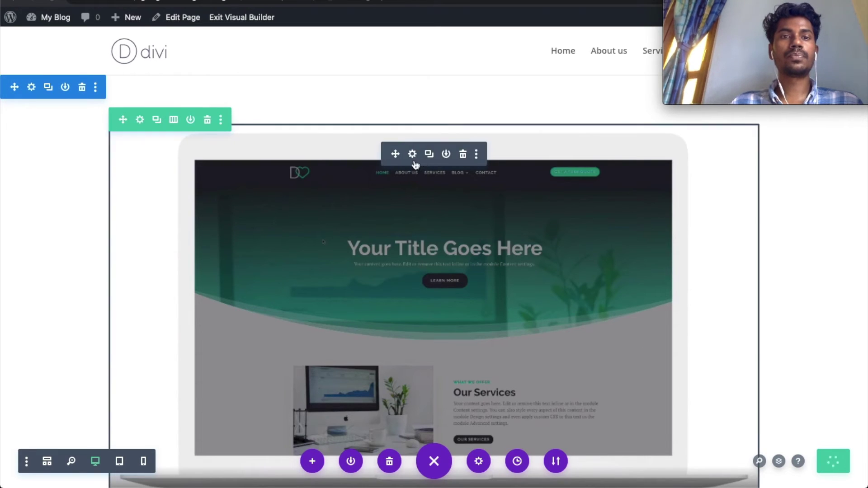
left_click(235, 23)
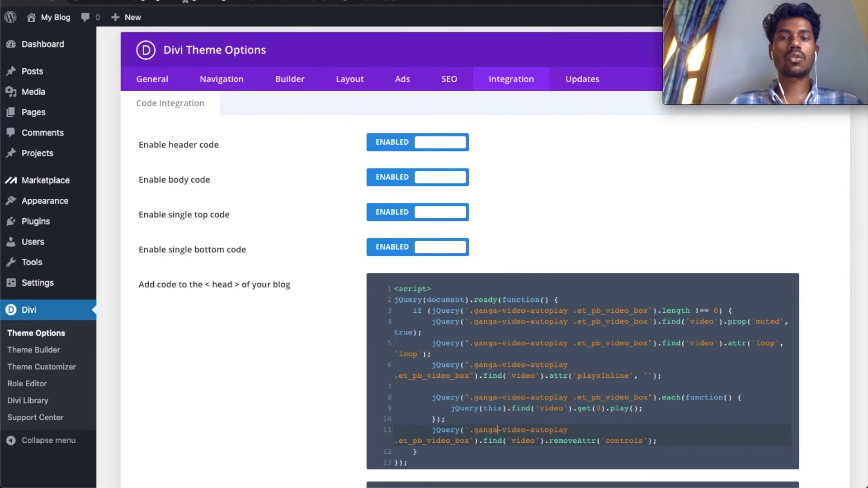
key("ctrl+a")
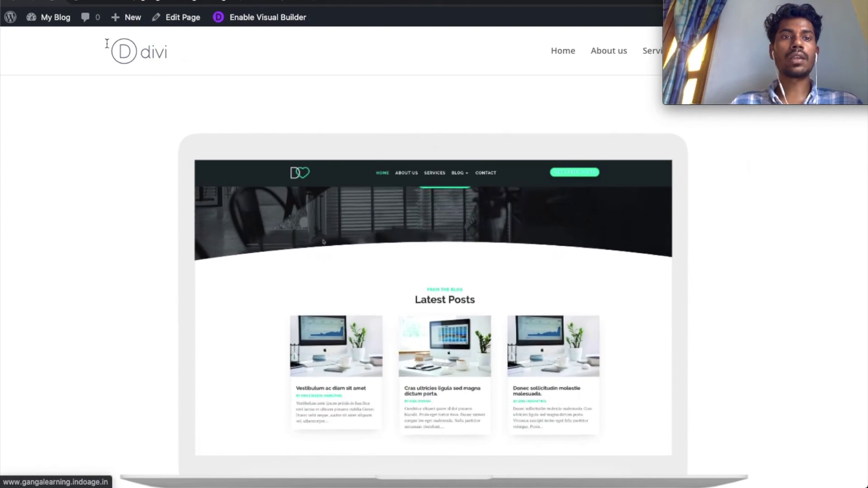
mouse_move(66, 27)
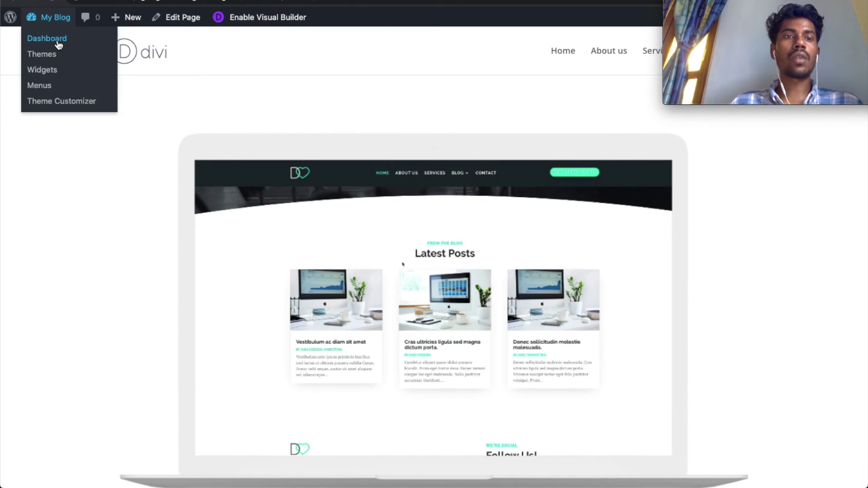
Open the Integration tab of Divi Theme Options from the dashboard
left_click(56, 44)
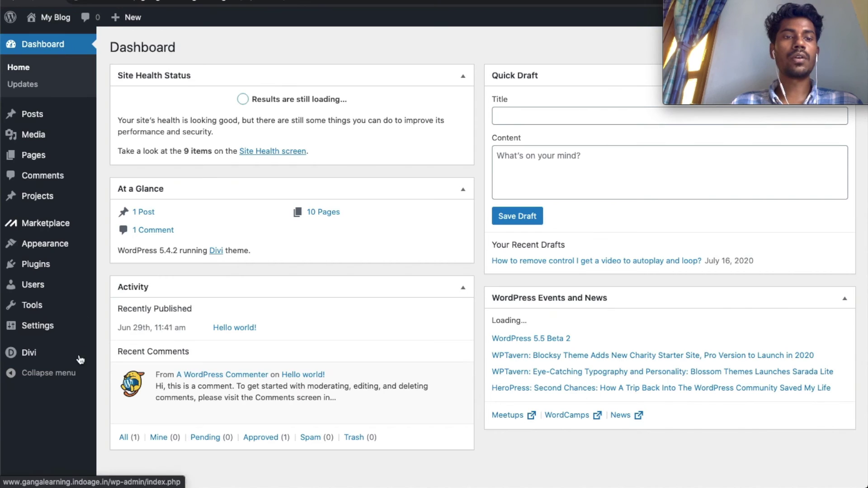
mouse_move(38, 358)
left_click(133, 358)
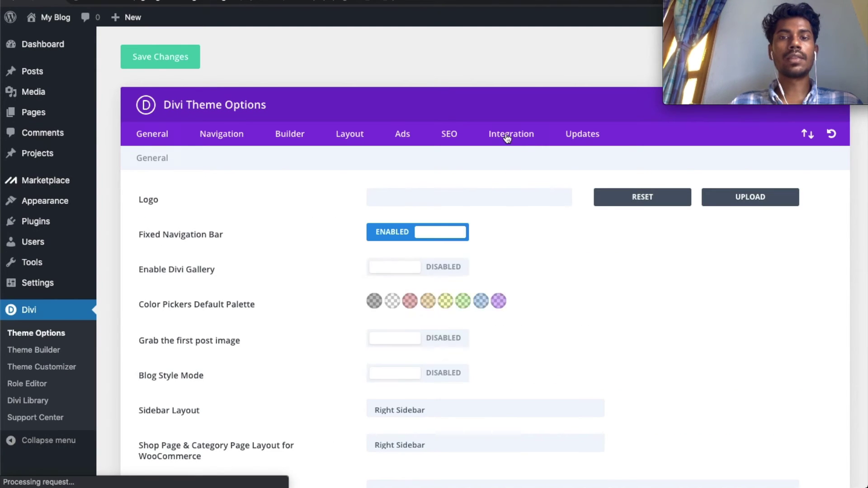
left_click(507, 136)
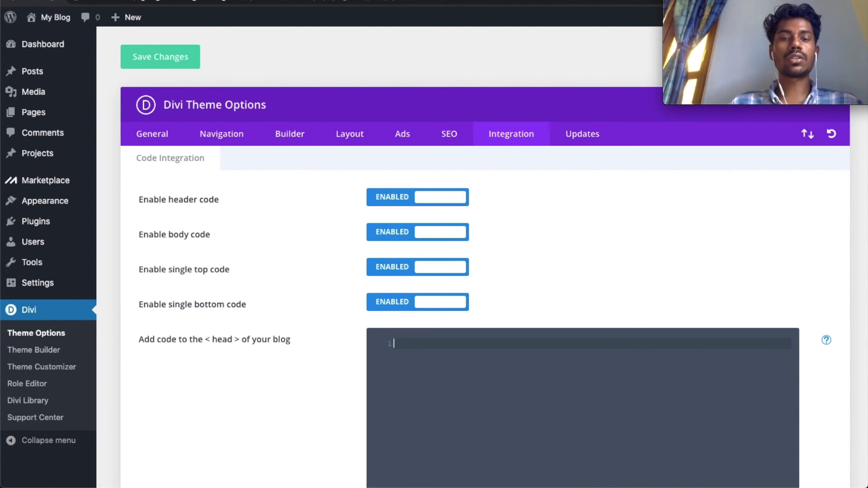
Paste the autoplay, muted, looping, no-controls jQuery script into the head code box and save
key("ctrl+End")
scroll(523, 389, "up", 2)
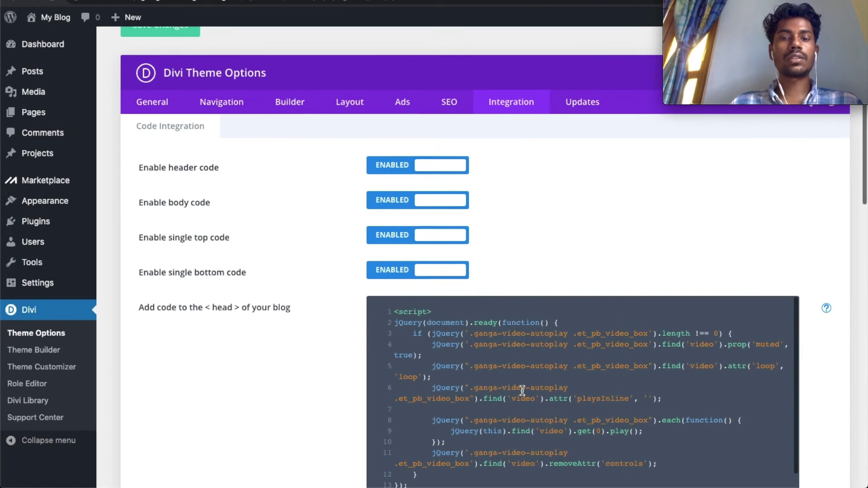
scroll(527, 271, "down", 1)
scroll(499, 313, "down", 1)
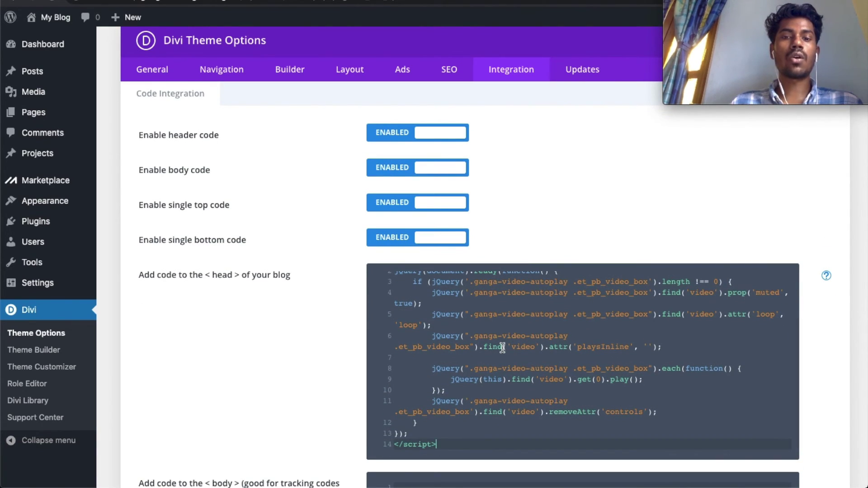
scroll(502, 348, "down", 3)
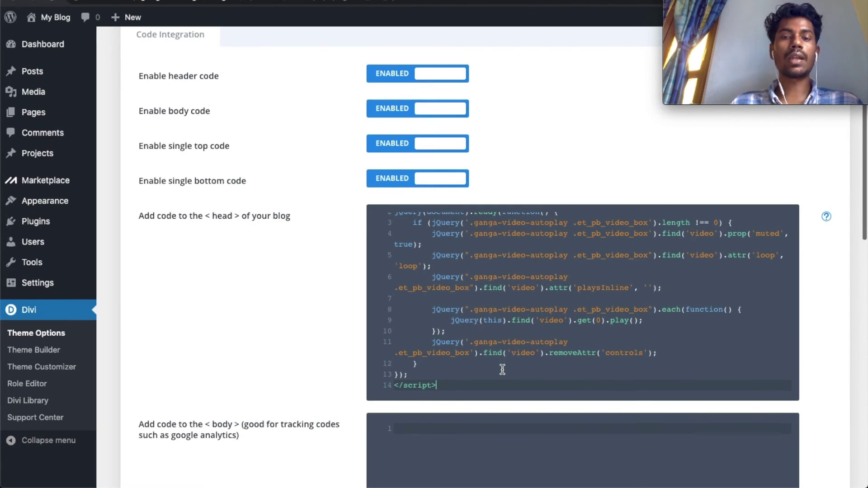
scroll(486, 380, "down", 5)
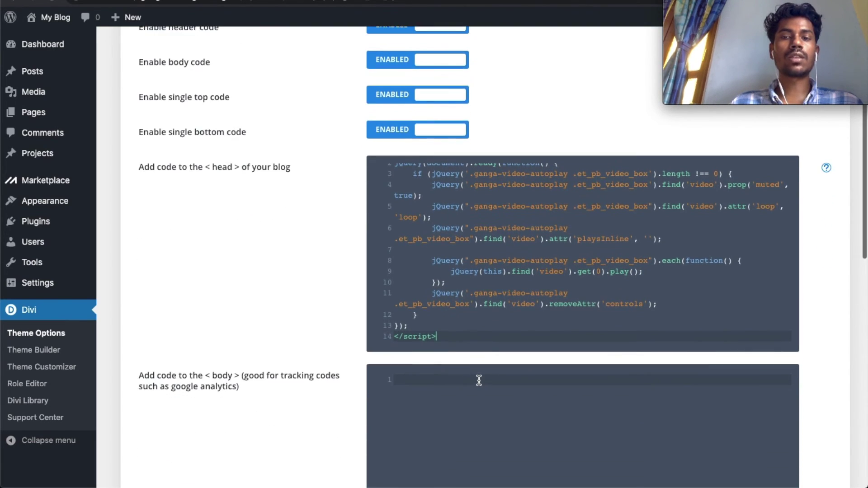
scroll(480, 384, "down", 10)
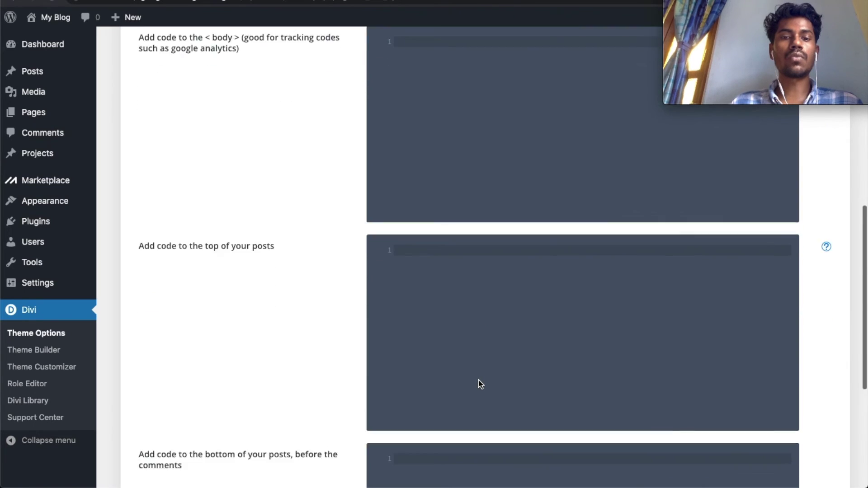
scroll(478, 381, "down", 5)
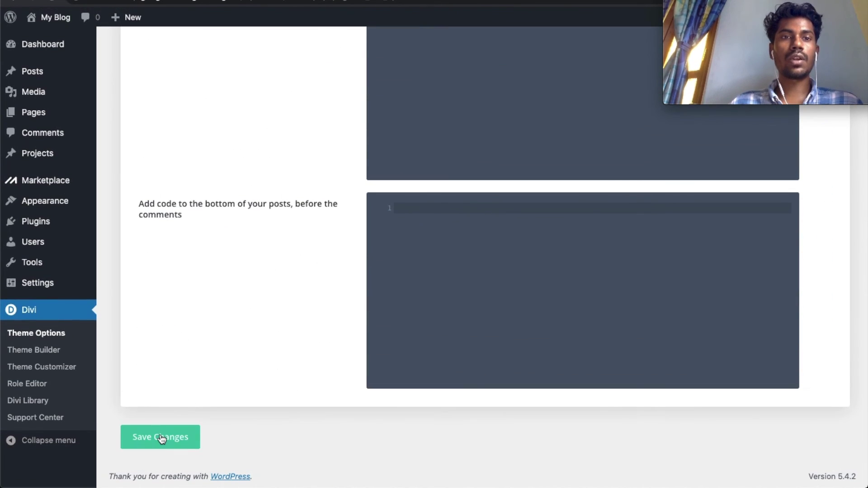
left_click(161, 438)
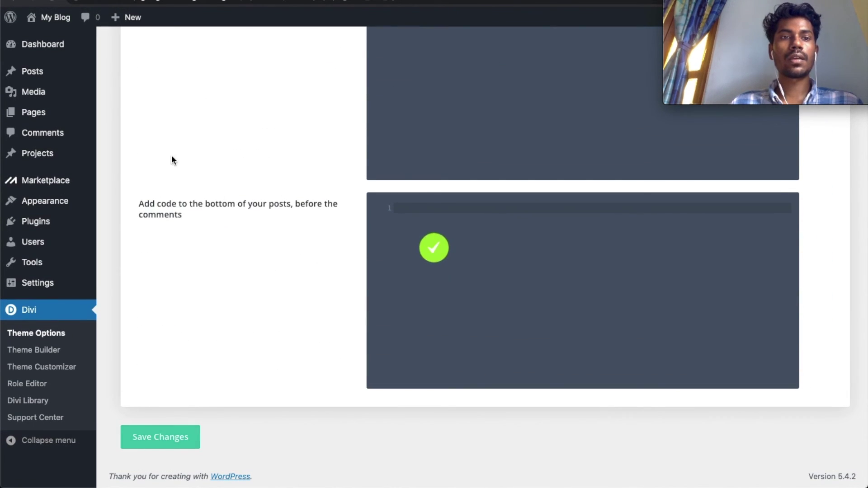
Go to All Pages and open the Video loop Divi page live
scroll(118, 136, "up", 5)
mouse_move(44, 77)
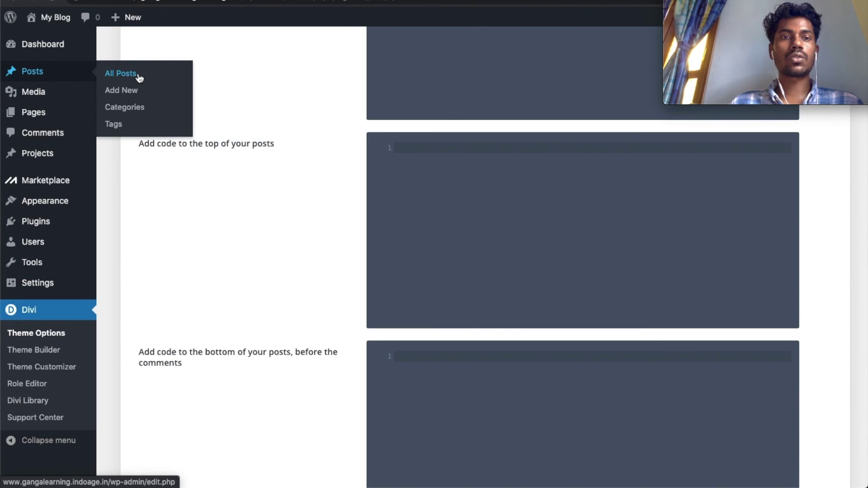
mouse_move(86, 117)
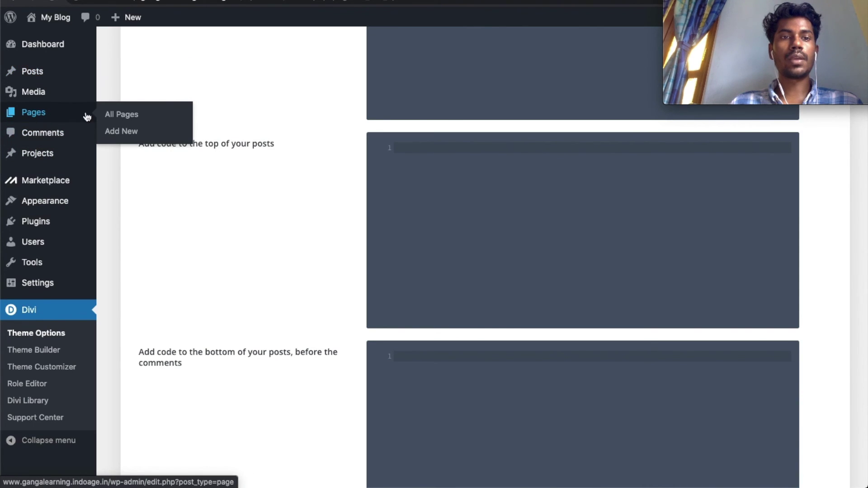
left_click(148, 117)
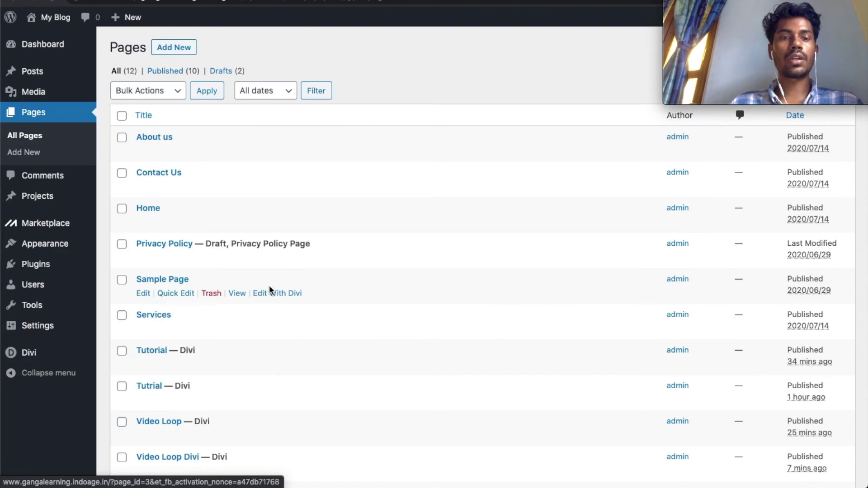
scroll(225, 326, "down", 3)
scroll(214, 410, "down", 2)
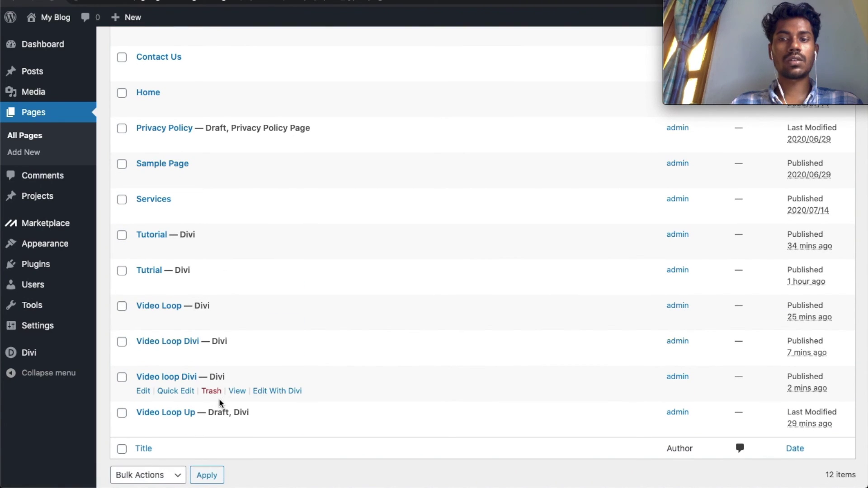
left_click(236, 392)
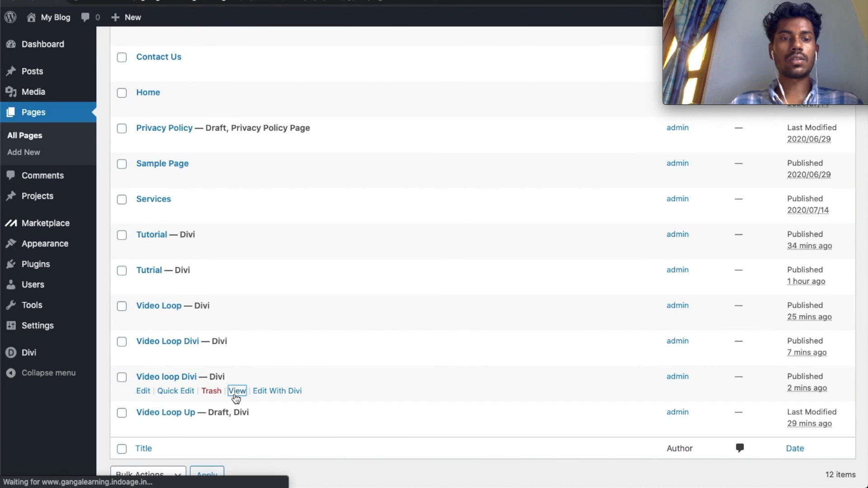
Scroll the live page to watch the laptop video autoplay without controls and loop
scroll(300, 377, "down", 4)
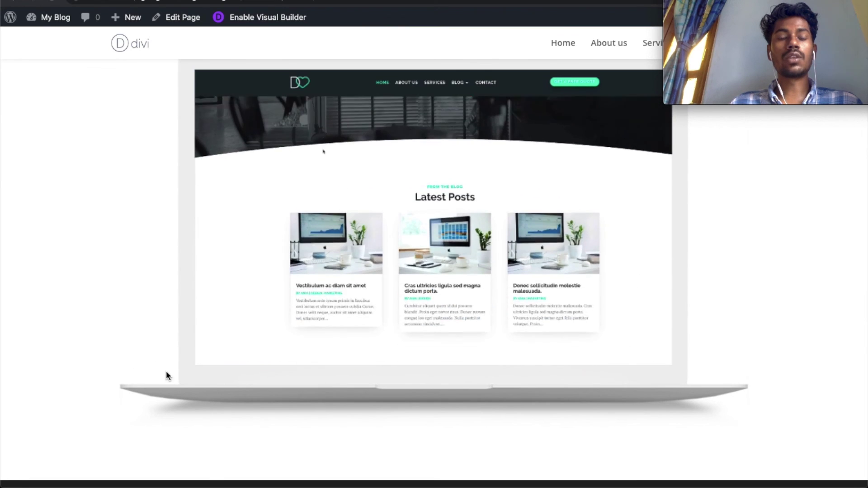
scroll(481, 416, "up", 2)
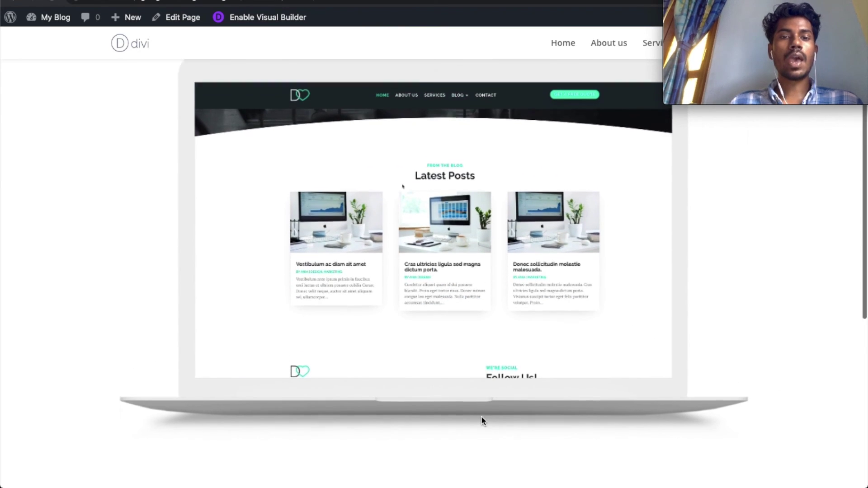
scroll(409, 382, "up", 1)
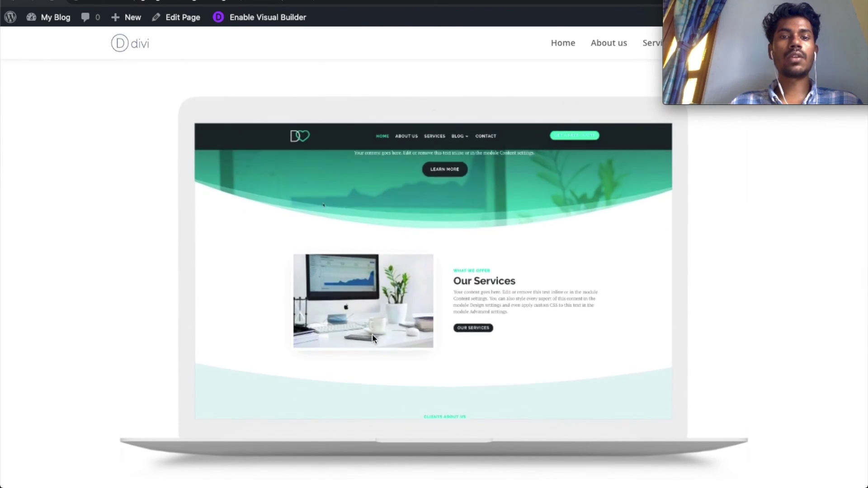
scroll(373, 334, "down", 2)
scroll(373, 339, "up", 2)
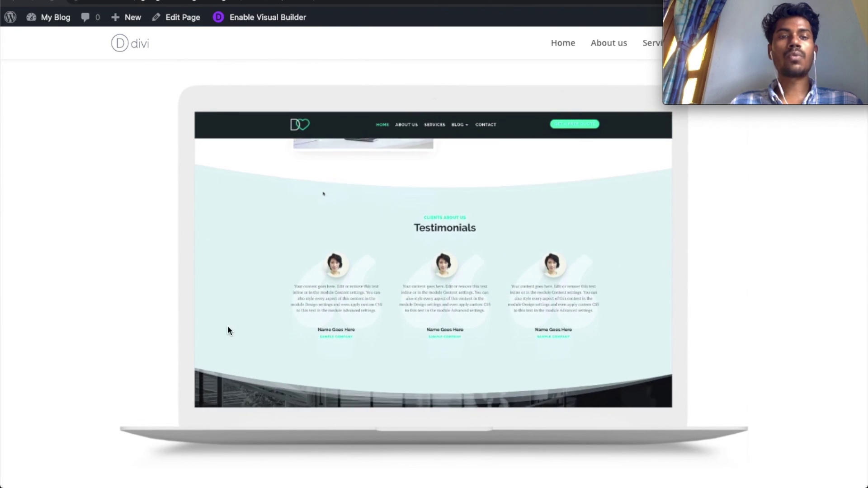